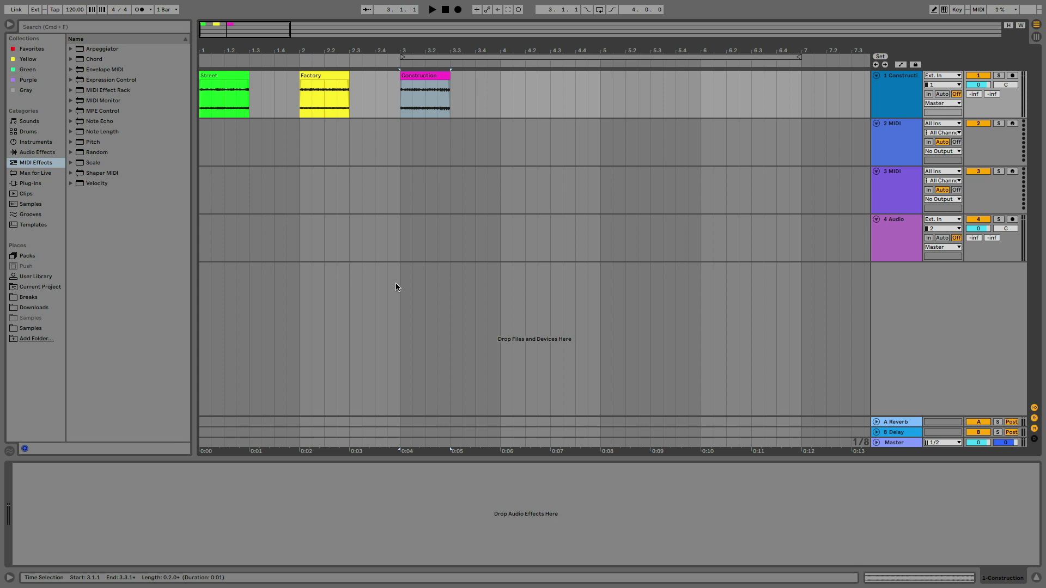
Step: Stop playback so the insert marker returns to 1.1.1
left_click(444, 10)
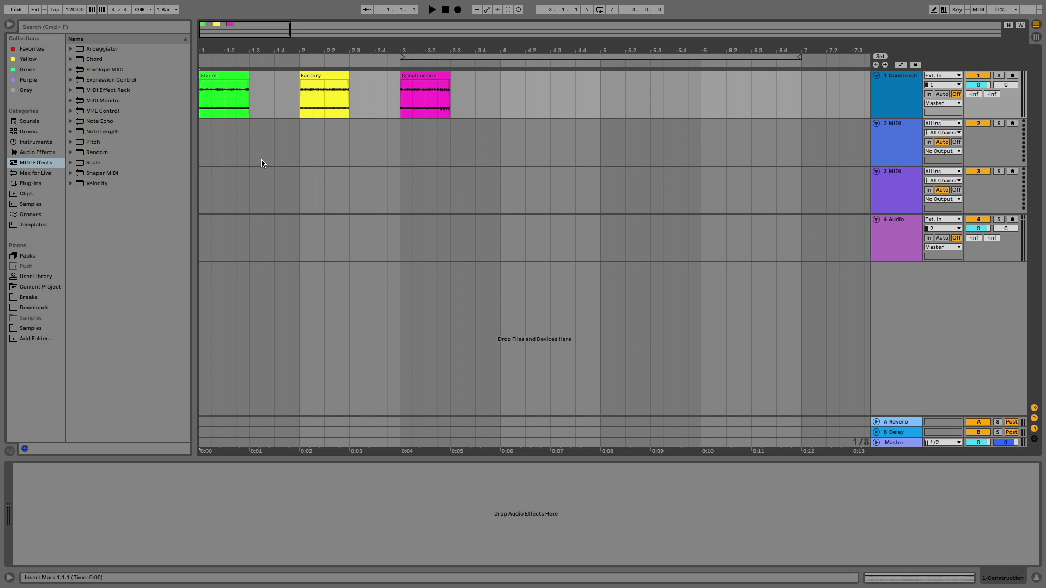
left_click(234, 76)
key("space")
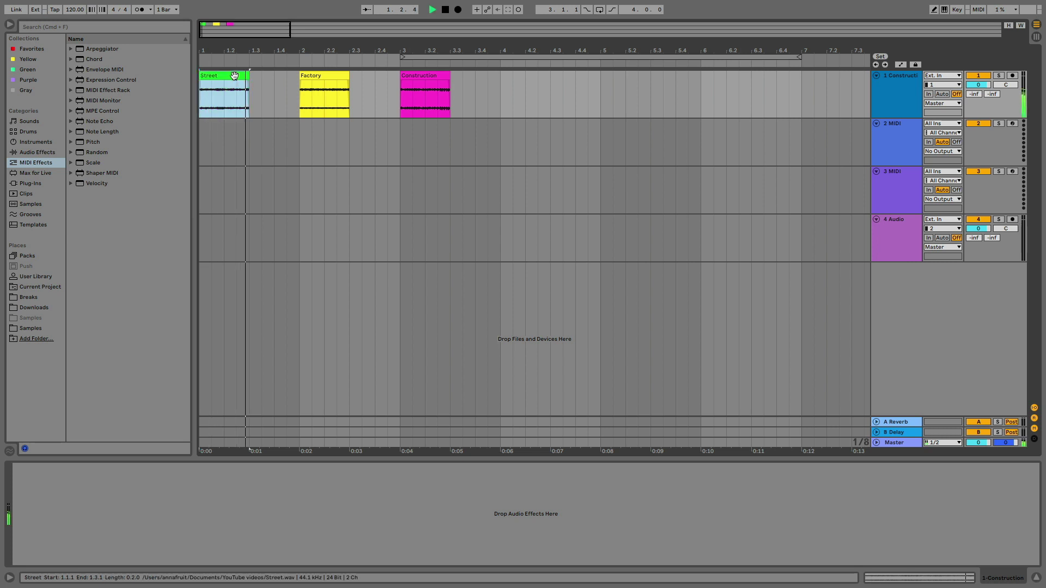
left_click(308, 75)
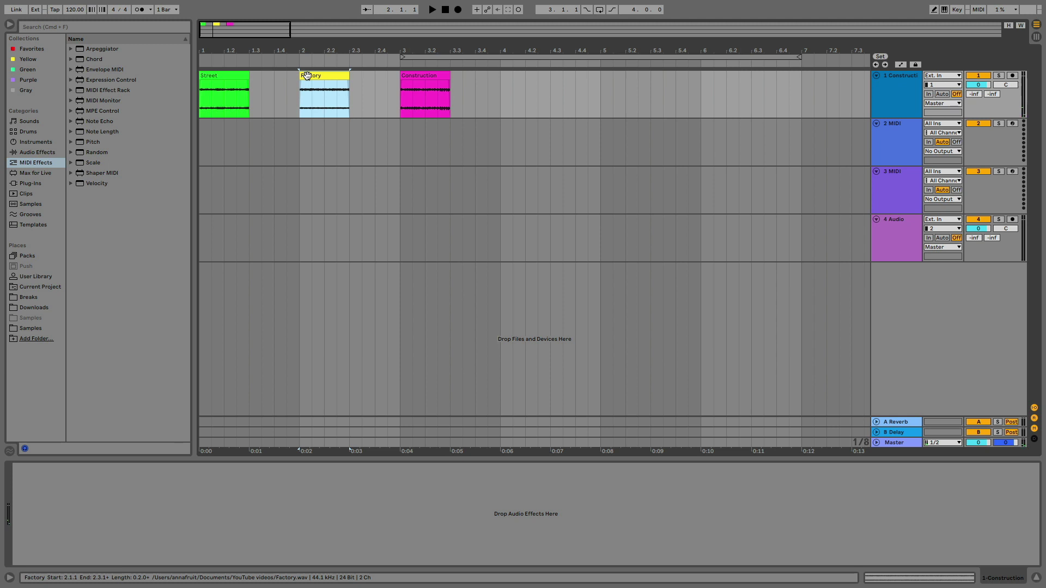
key("space")
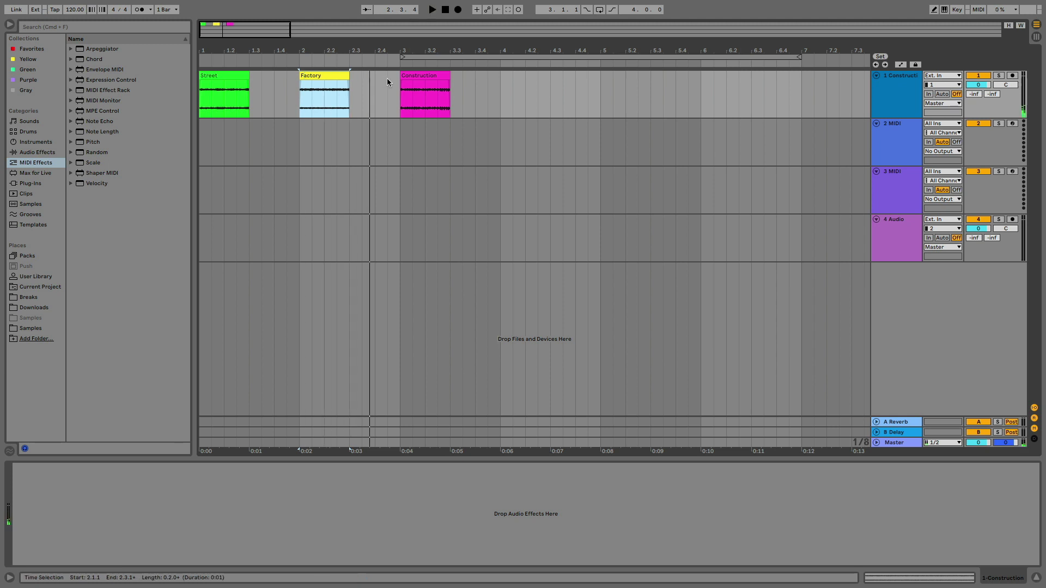
key("space")
left_click(414, 76)
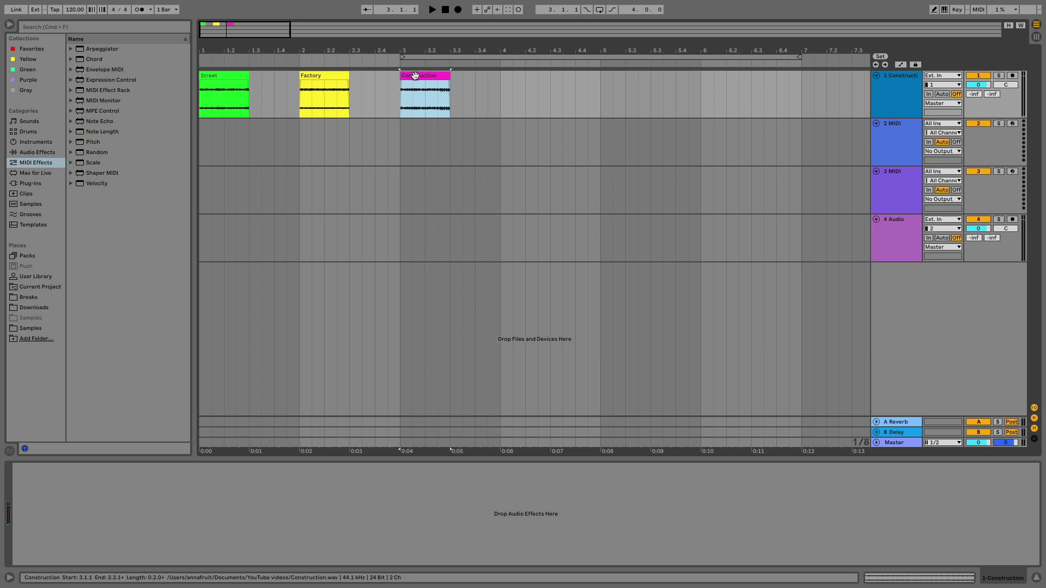
key("space")
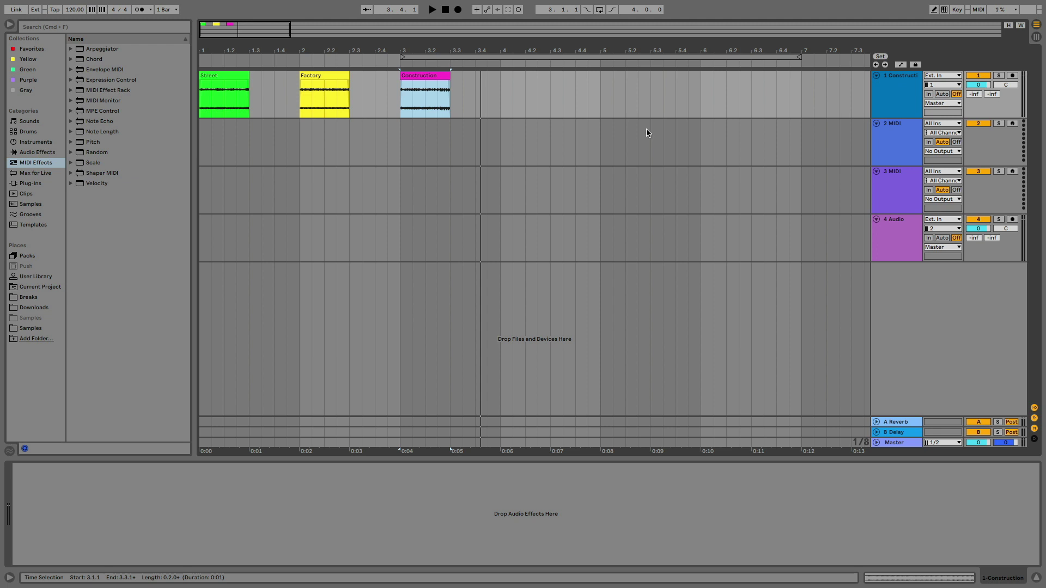
Step: Add a Sampler to MIDI track 2 and load Street, Factory and Construction as three zones
left_click(37, 142)
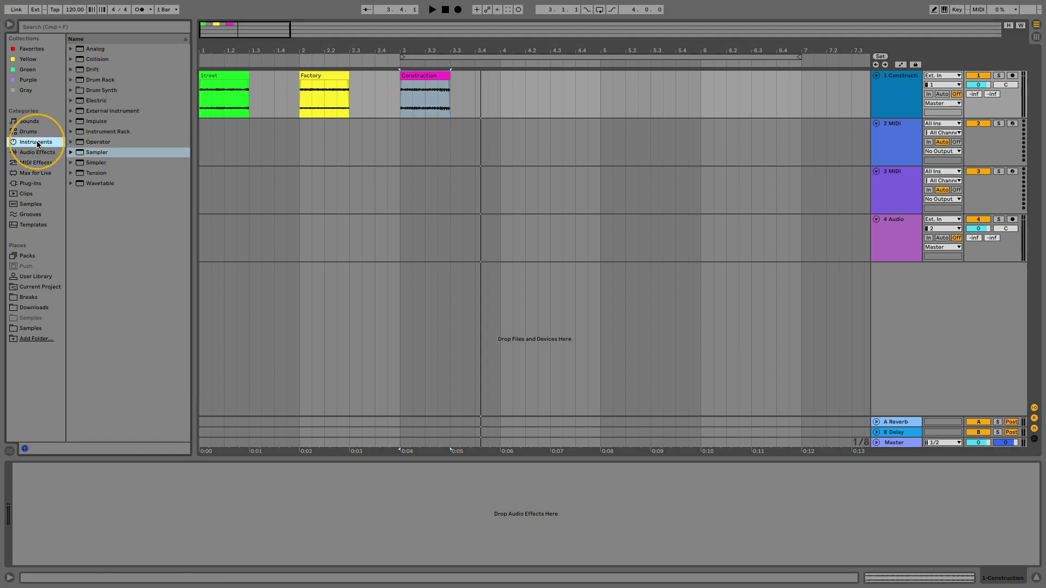
left_click_drag(97, 152, 264, 141)
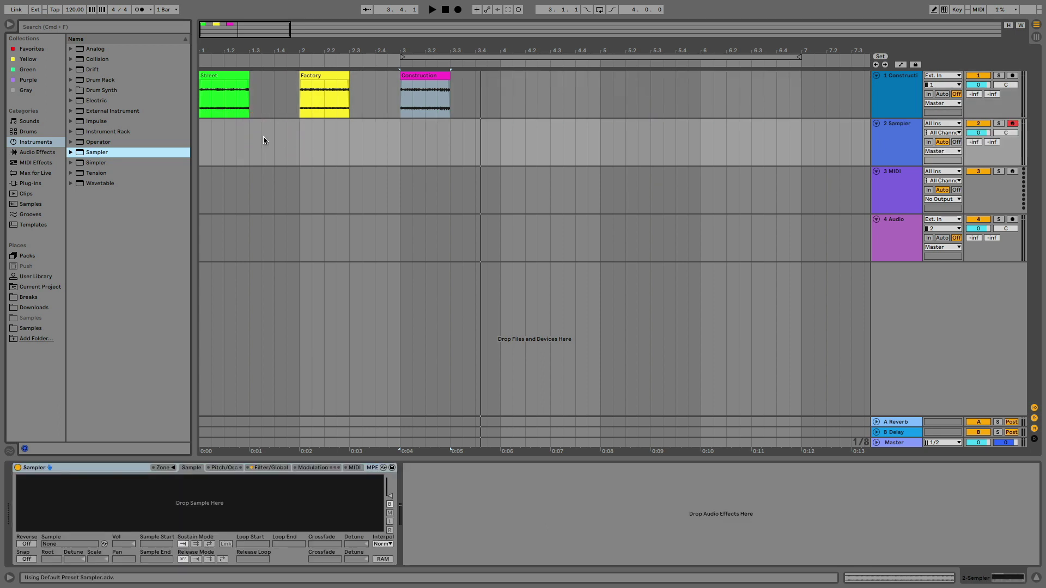
left_click(162, 468)
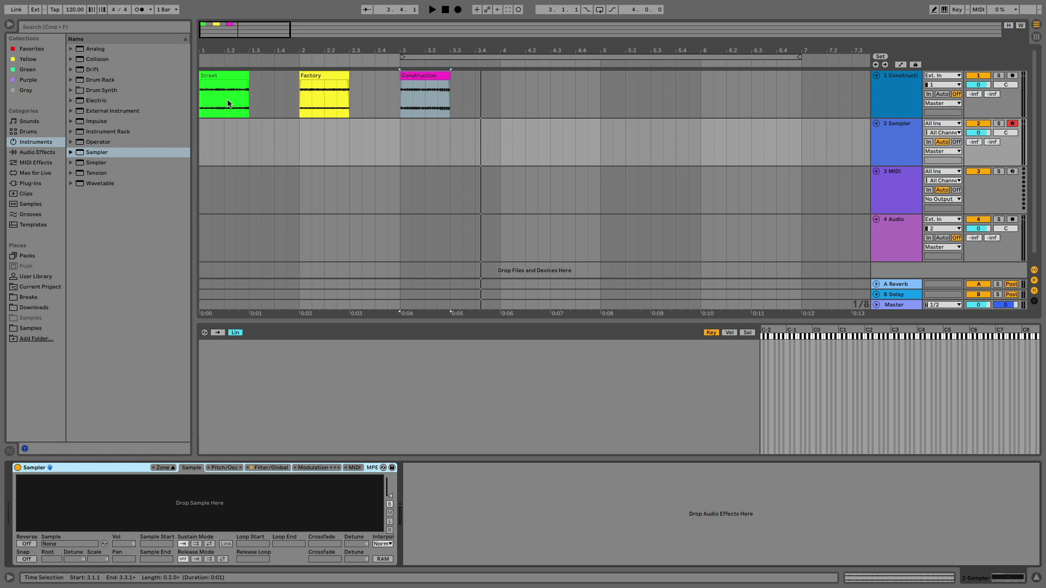
left_click_drag(232, 85, 297, 345)
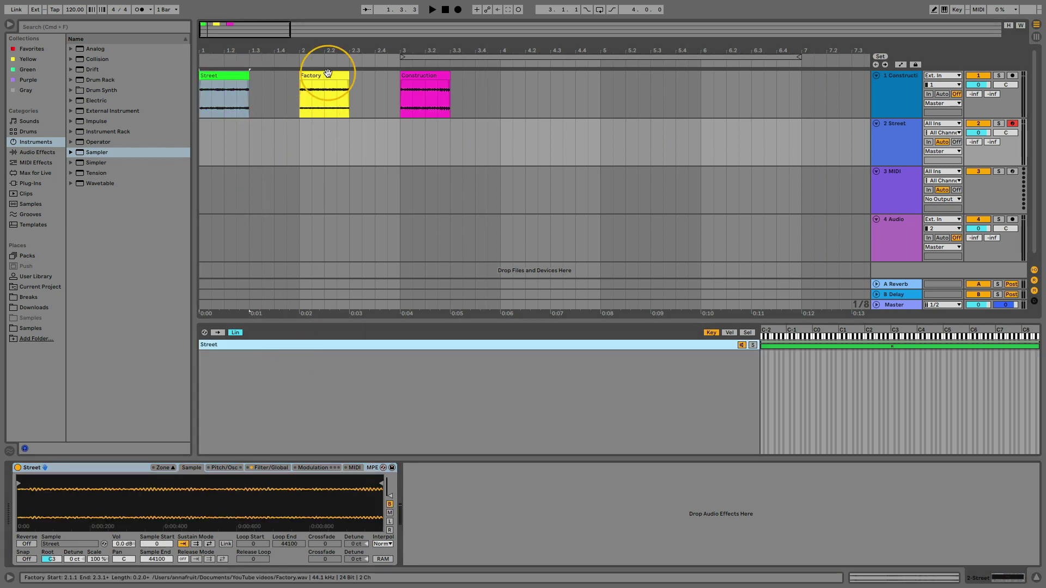
left_click_drag(327, 73, 334, 329)
left_click_drag(439, 74, 395, 373)
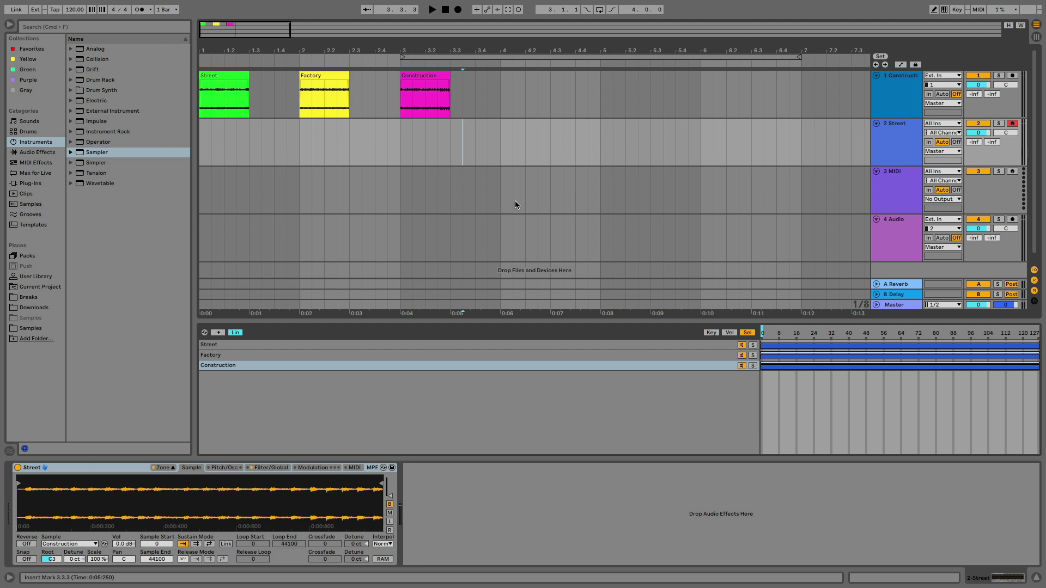
Step: Distribute the three zones' selector ranges equally across 0–127
left_click(745, 333)
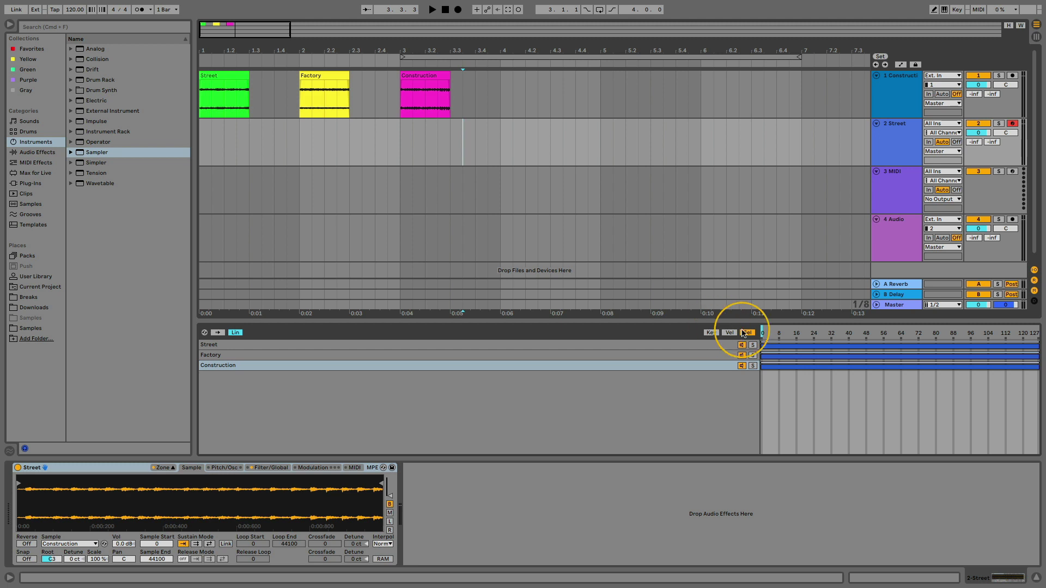
right_click(839, 335)
left_click(852, 339)
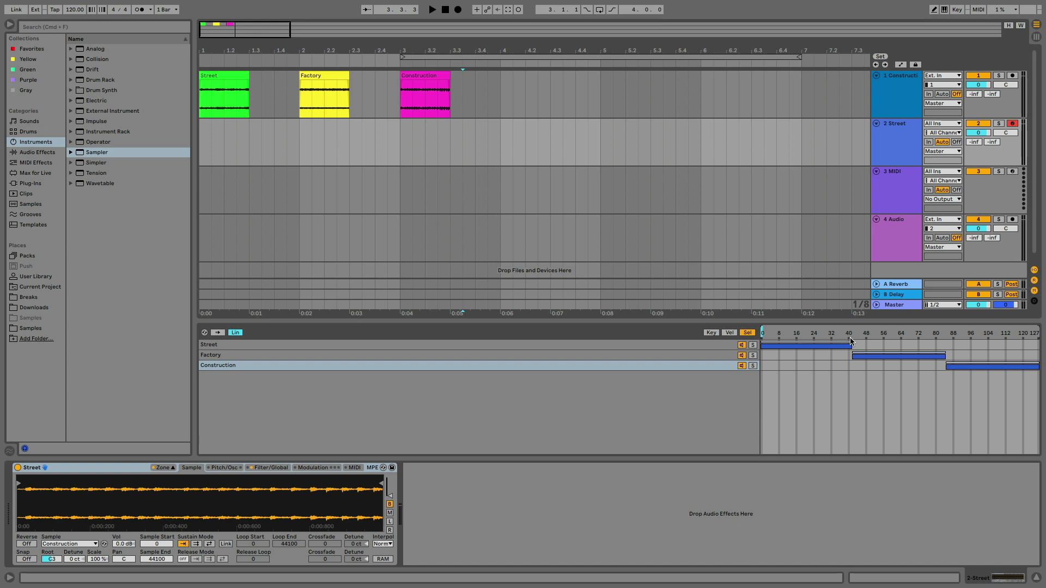
Step: Route Slide modulation to Sample Selector at amount 100
left_click(353, 468)
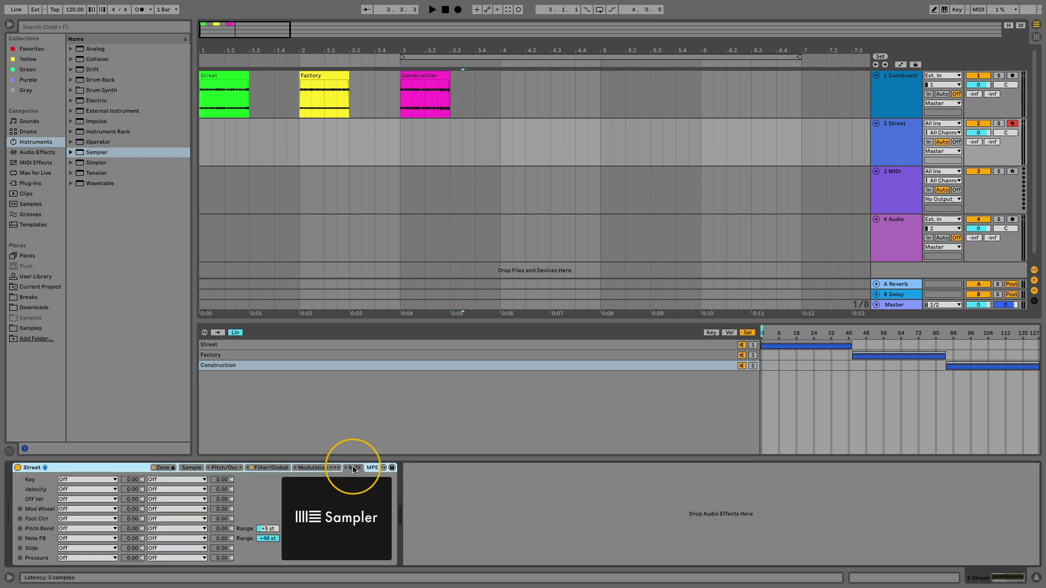
left_click(87, 549)
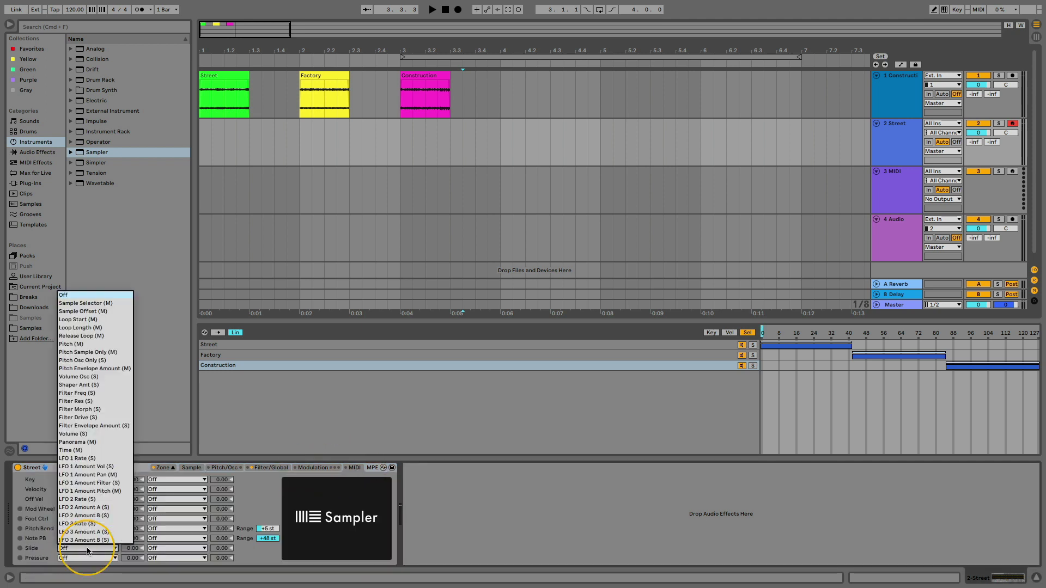
left_click(109, 304)
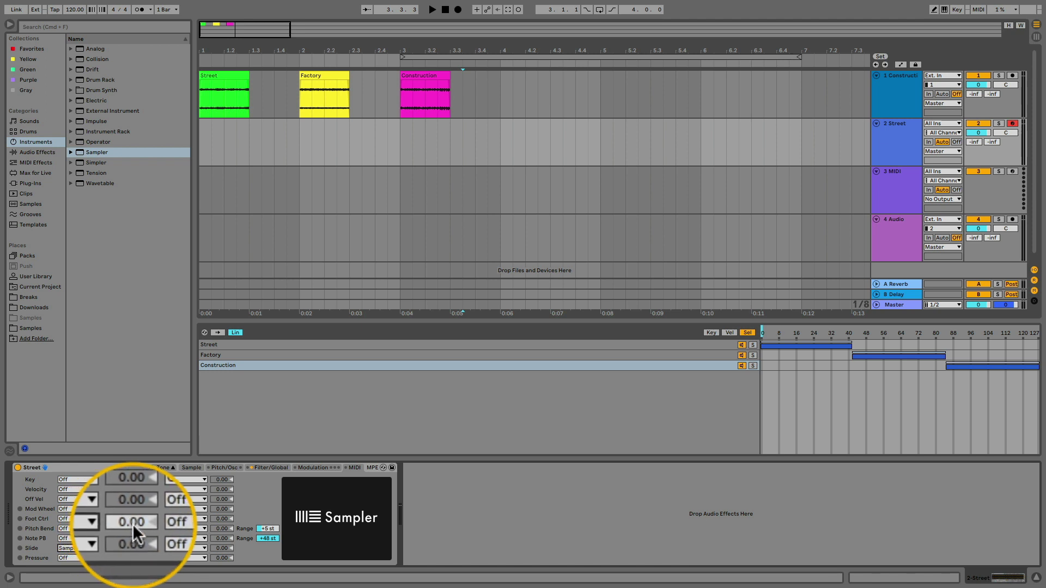
left_click_drag(132, 548, 134, 490)
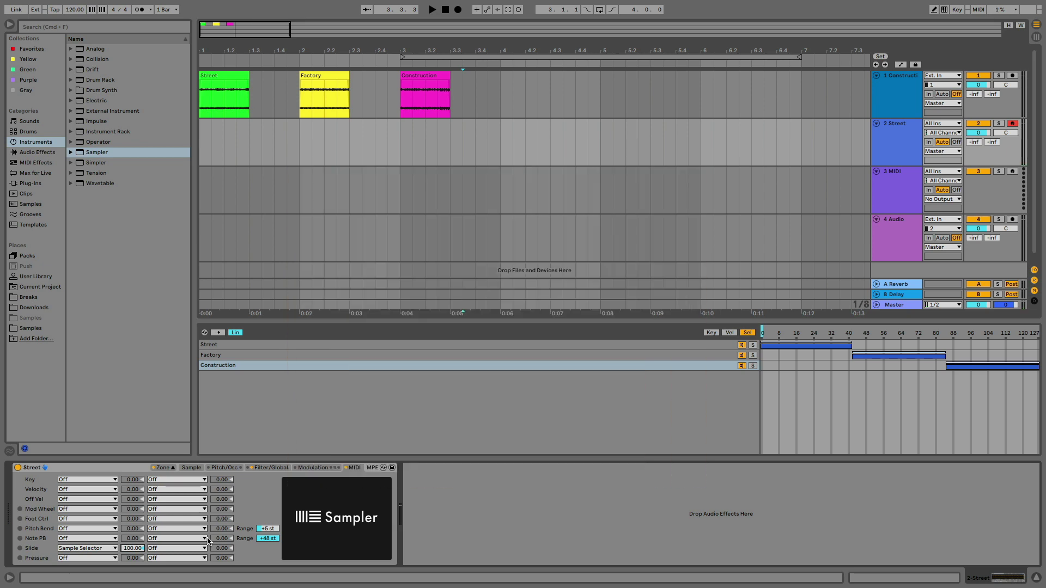
left_click(113, 558)
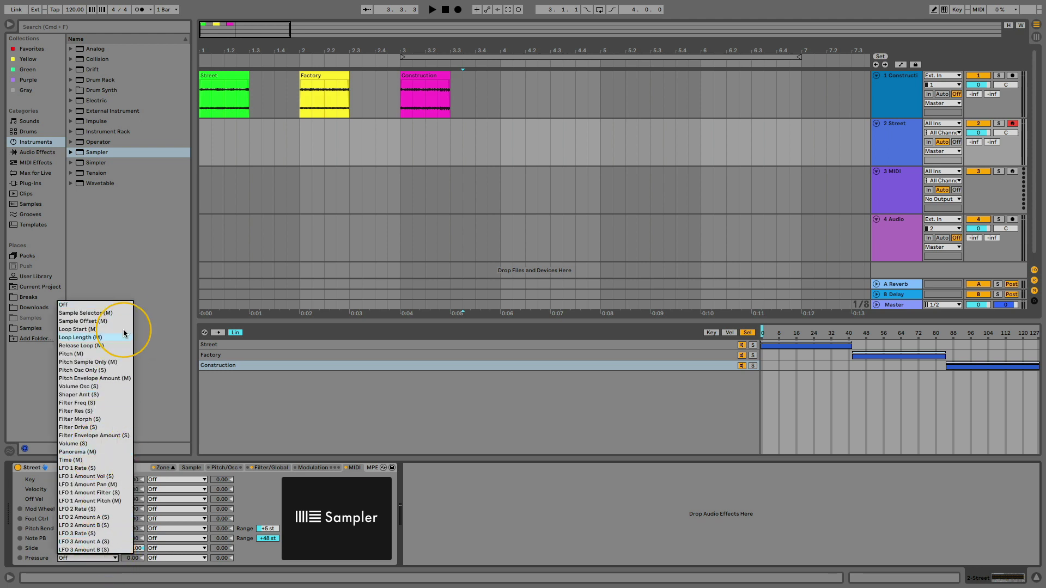
Step: Lower the Sampler's filter cutoff to 411 Hz
left_click(112, 560)
left_click(271, 468)
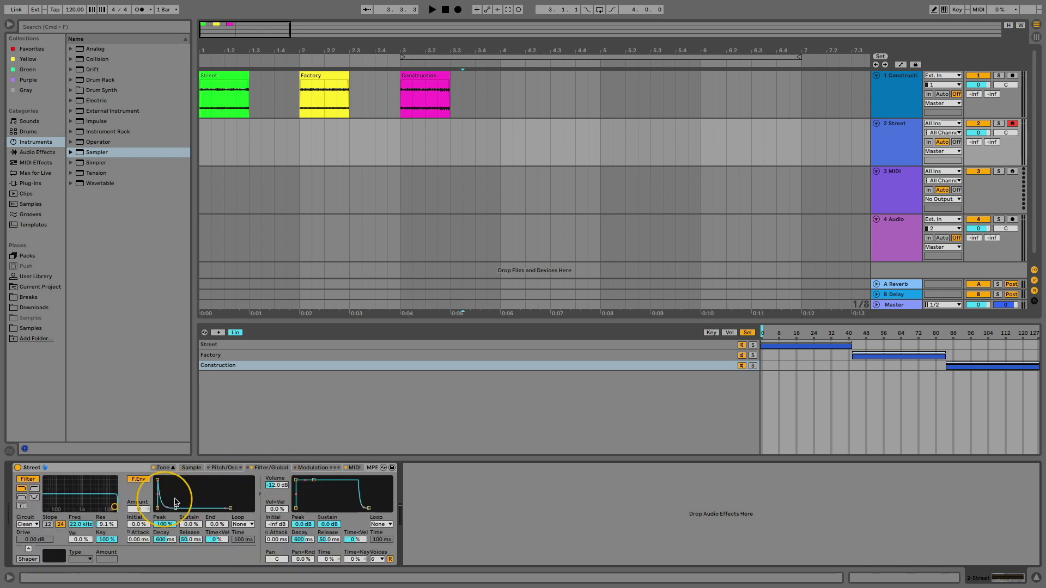
left_click_drag(114, 507, 95, 506)
Step: Route Pressure to Filter Freq at amount 100
left_click(355, 468)
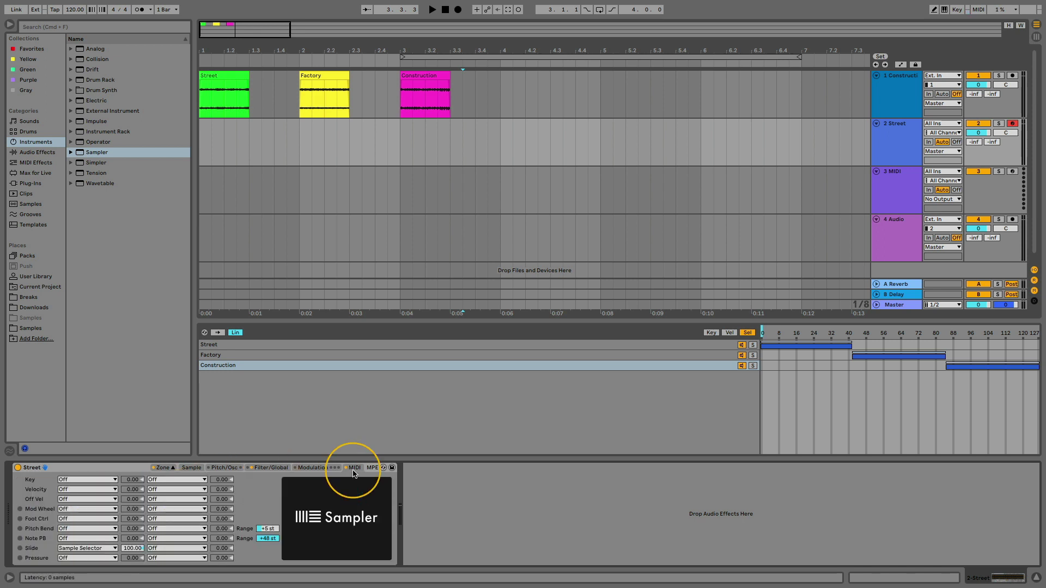
left_click(114, 559)
left_click(113, 403)
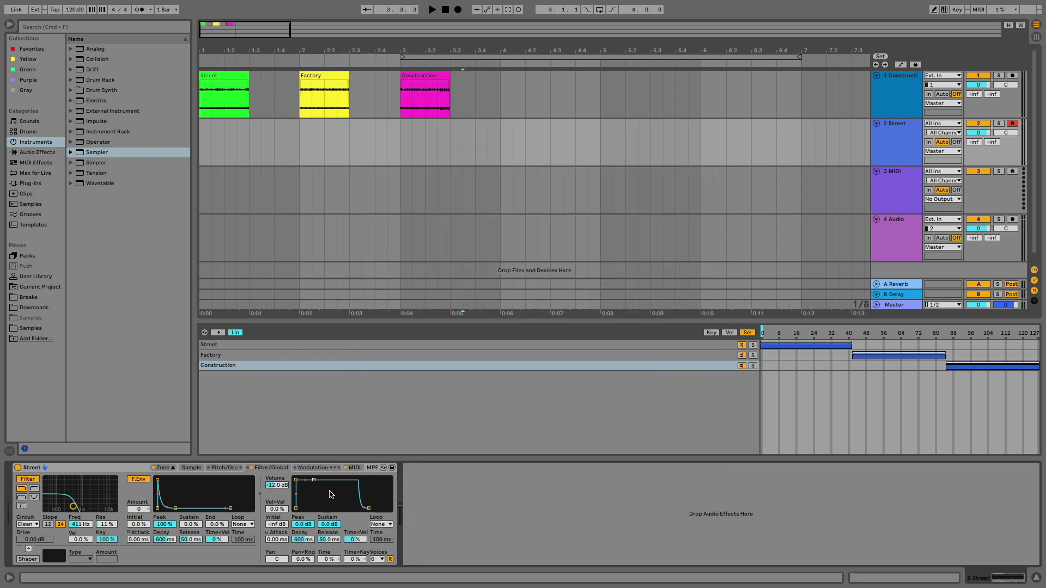
Step: Enable LFO 1 with its rate synced to 1/16 notes
left_click(316, 469)
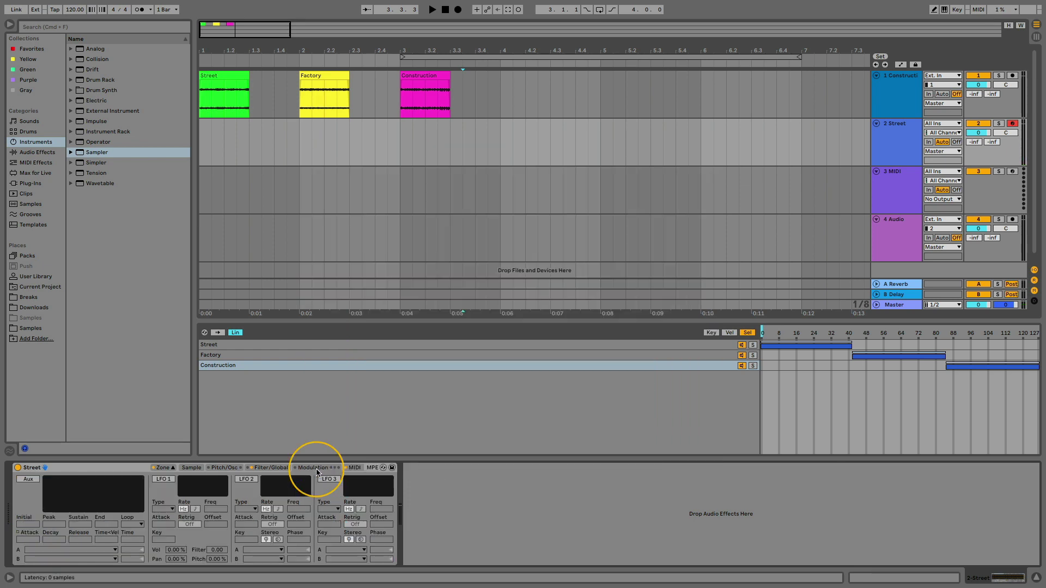
left_click(173, 480)
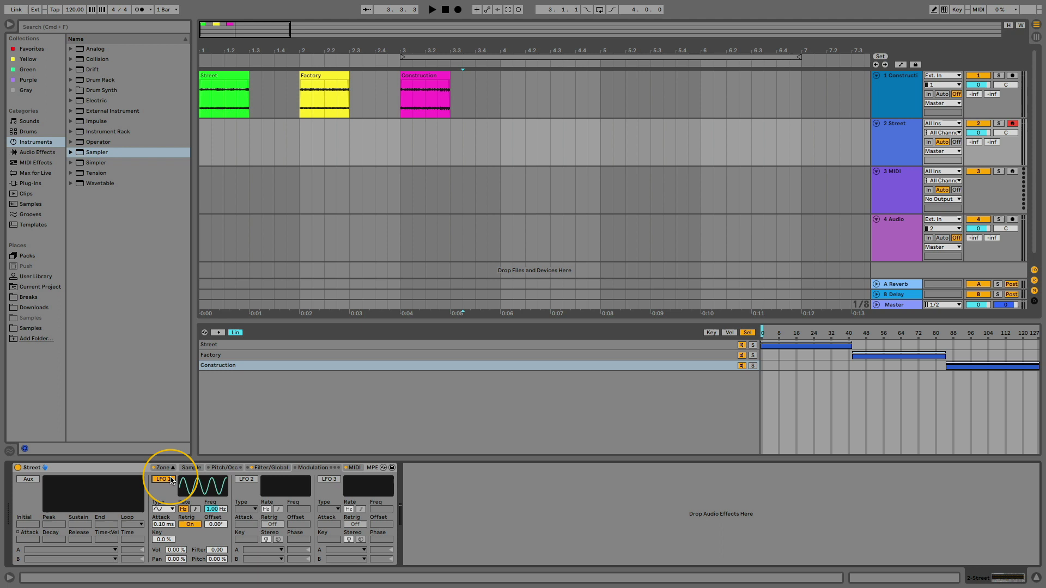
left_click(197, 510)
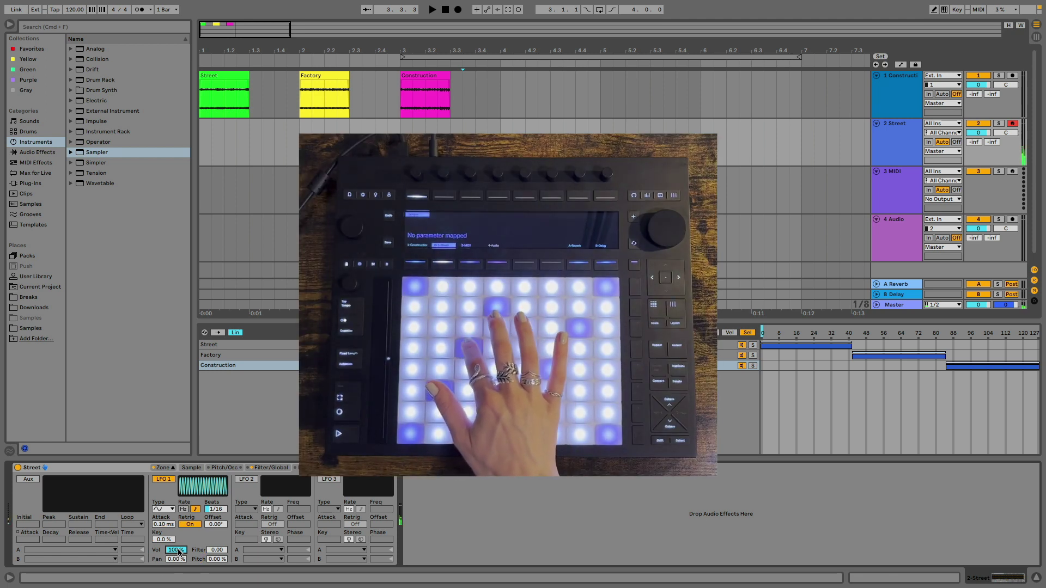
left_click(355, 467)
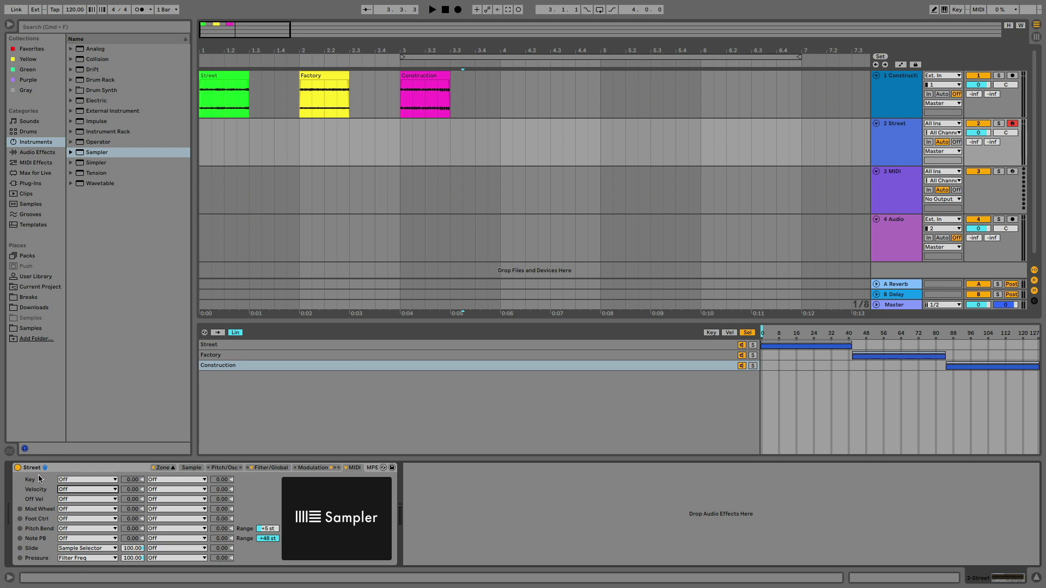
Step: Route Velocity to LFO 1 Rate with an amount of 100
left_click(101, 490)
left_click(105, 400)
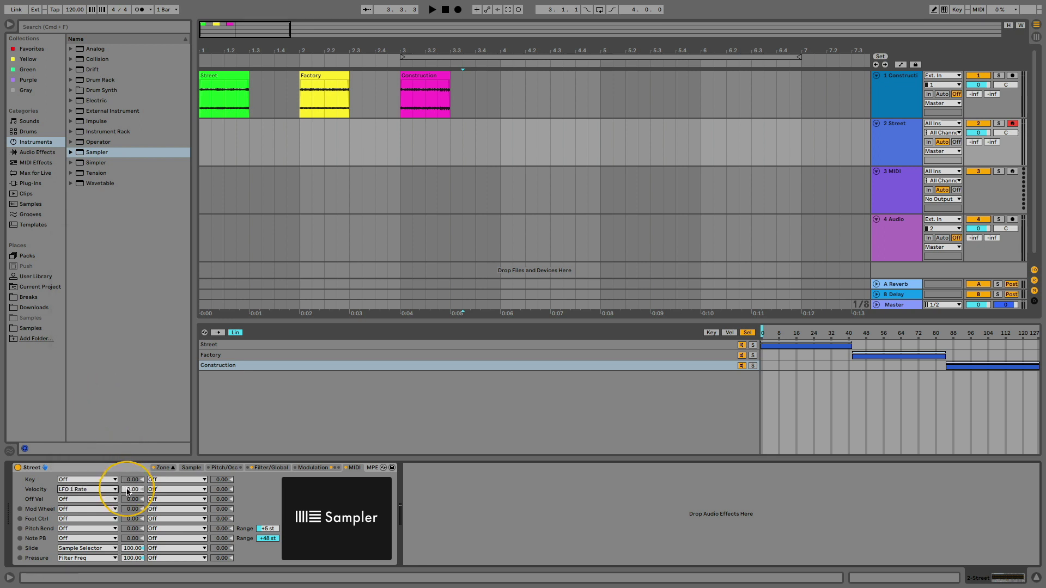
left_click_drag(129, 490, 129, 469)
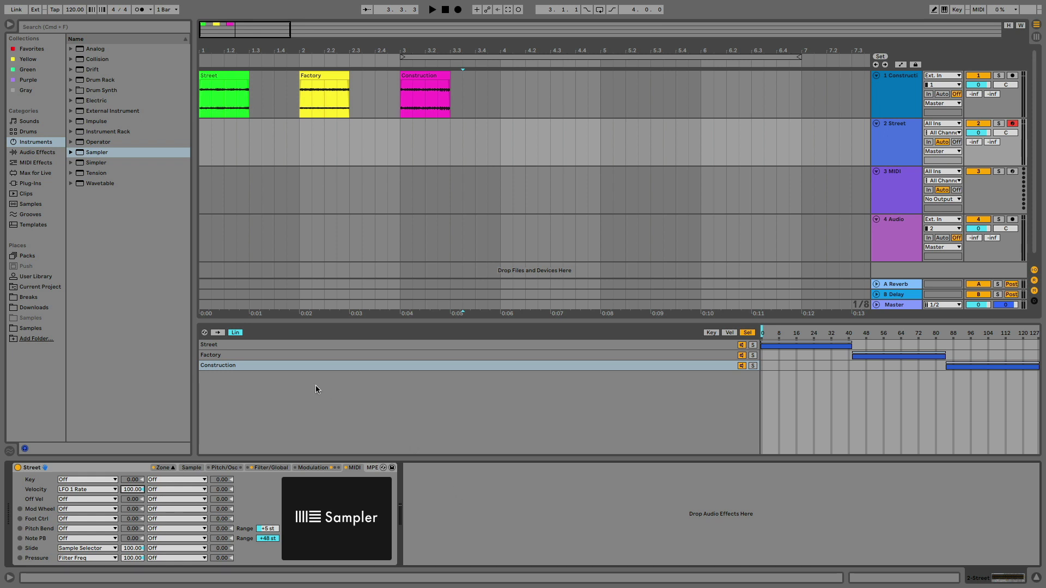
Step: Load the Expression Control MIDI effect onto the Street track
left_click(44, 160)
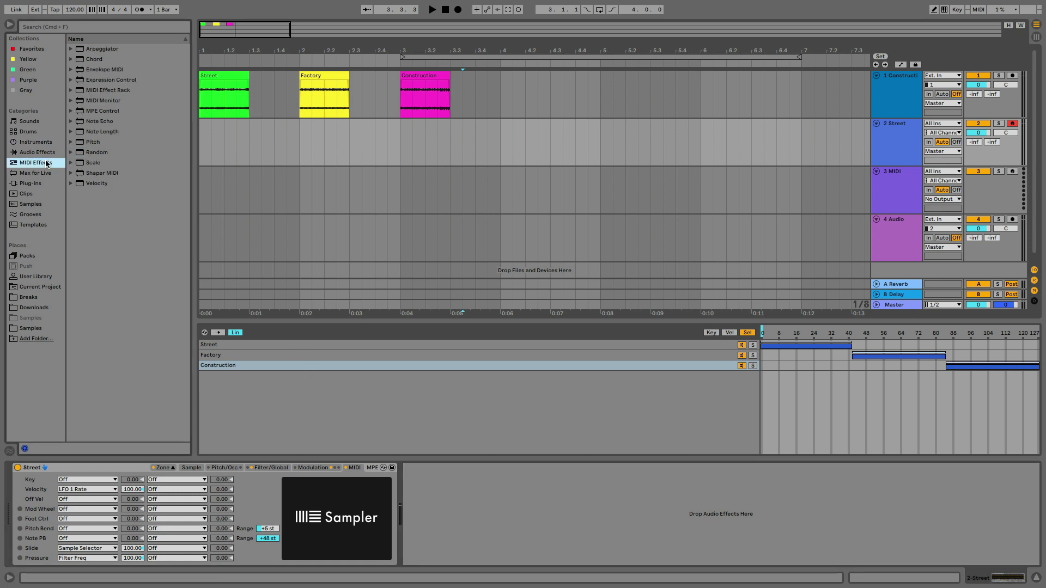
left_click(97, 81)
double_click(98, 81)
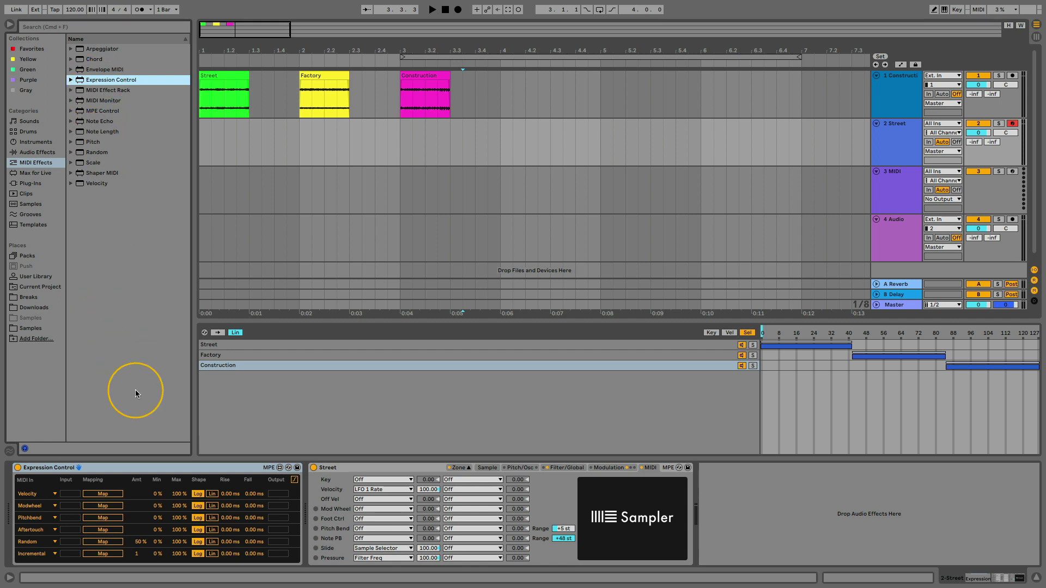
Step: Add Echo from Delay & Loop after the Sampler
left_click(40, 154)
left_click(71, 49)
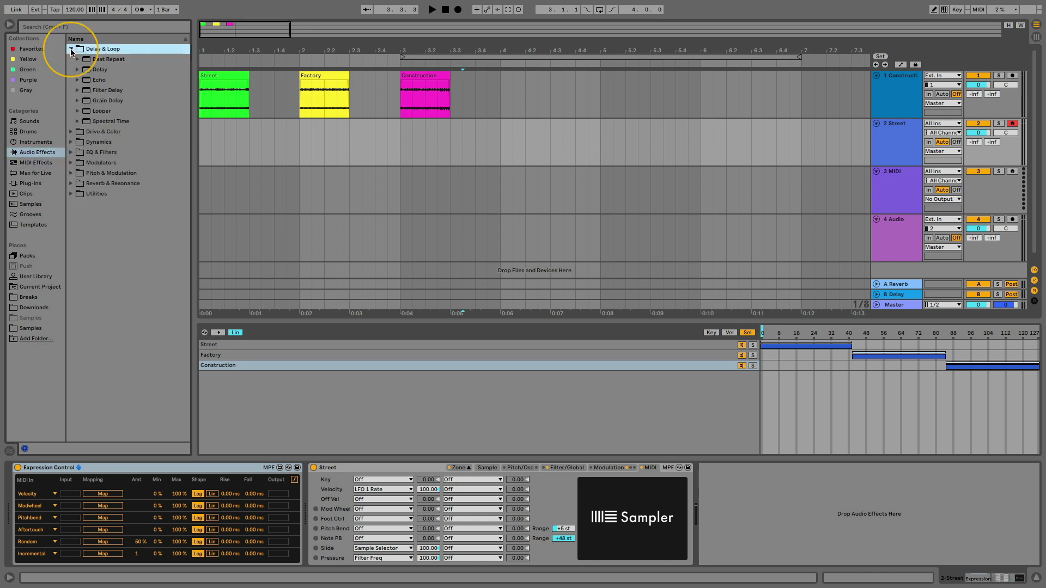
double_click(113, 83)
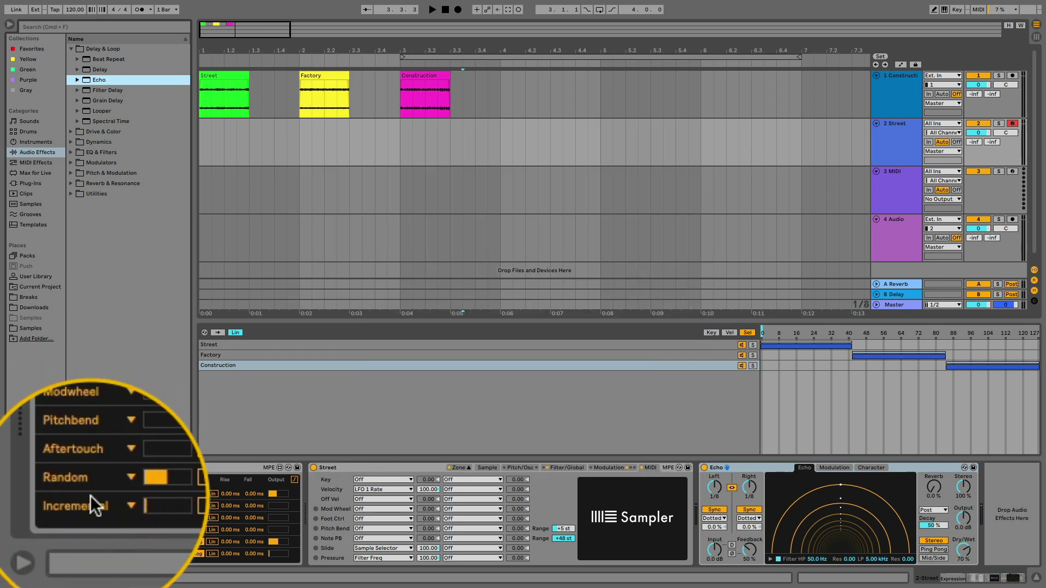
Step: Keep Velocity on the first row and map Aftertouch to Echo's Dry/Wet
left_click(54, 494)
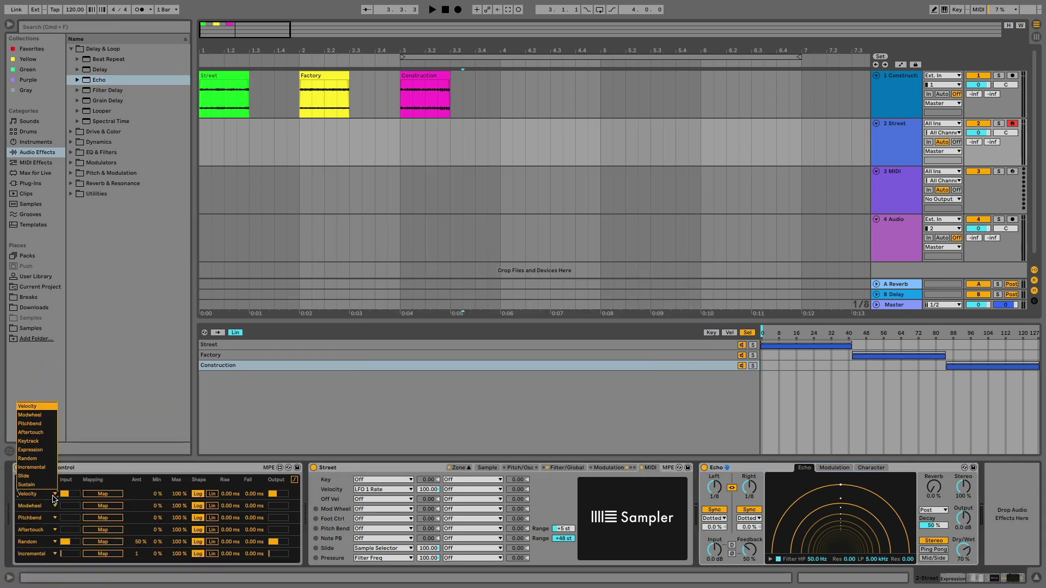
left_click(53, 496)
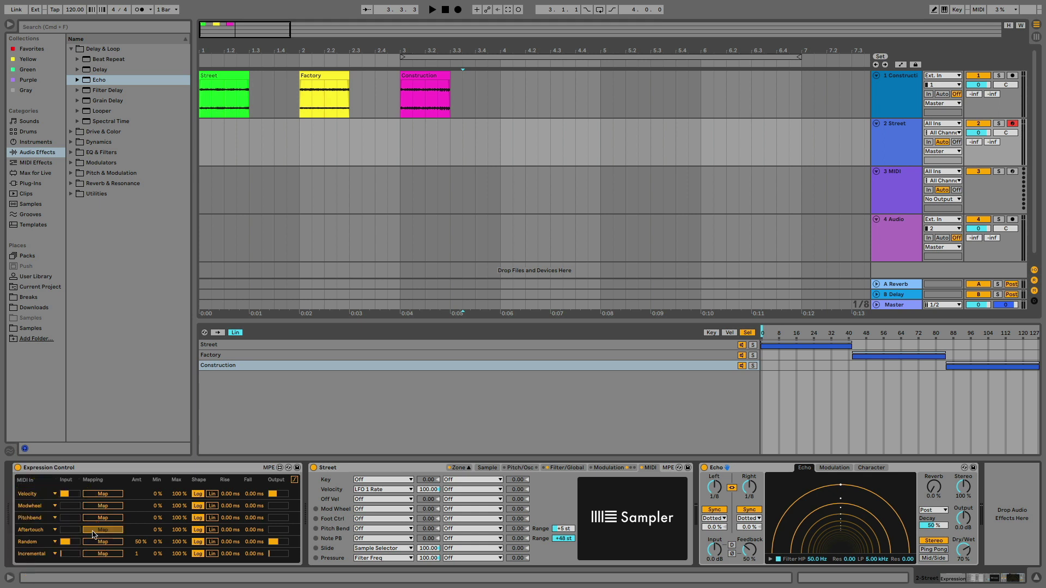
left_click(965, 551)
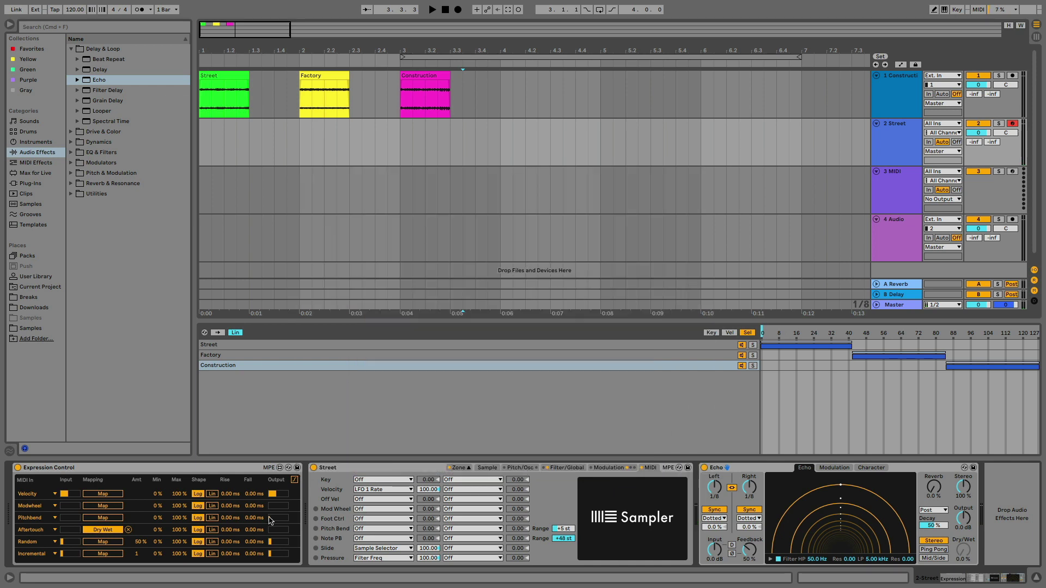
Step: Raise the Aftertouch mapping's Min to 20%, with Max staying at 80%
mouse_move(157, 531)
left_mouse_down()
mouse_move(157, 510)
mouse_move(176, 536)
left_mouse_up()
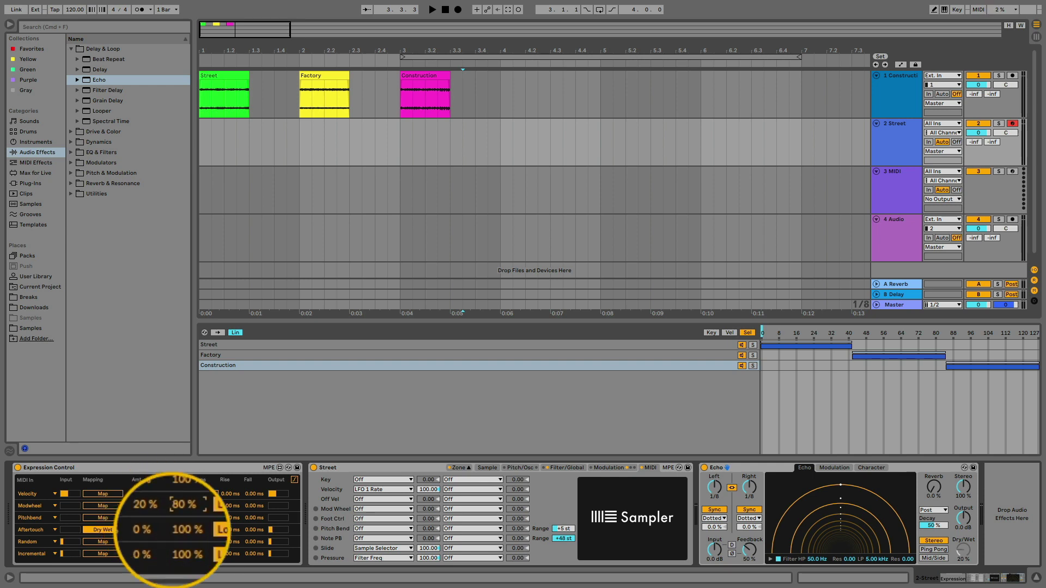